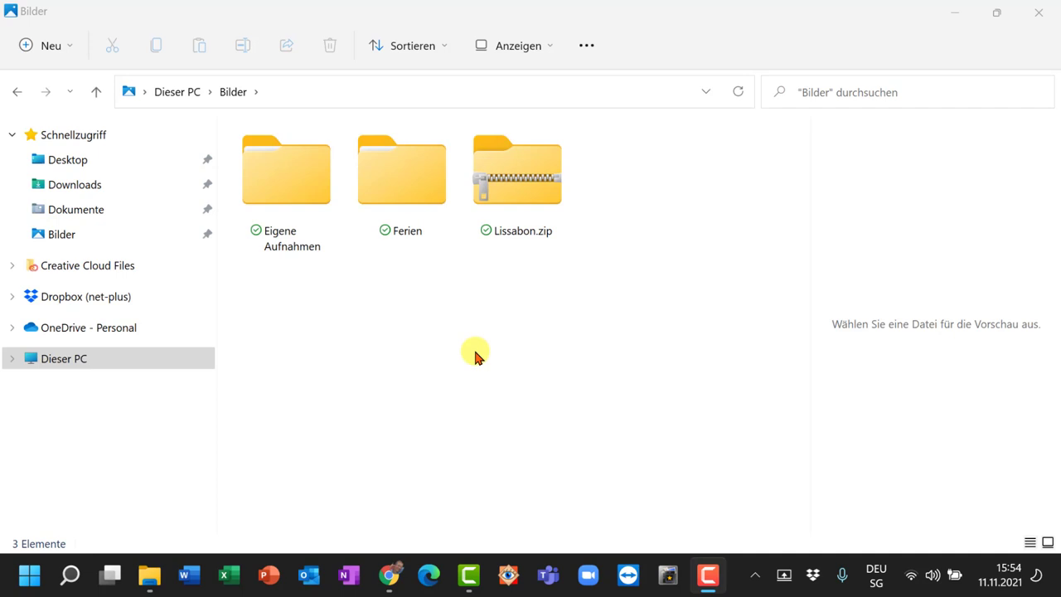
Step: Switch to Chrome to view the WeTransfer page, and return to the Bilder folder in File Explorer
{"action": "left_click", "coordinate": [607, 332]}
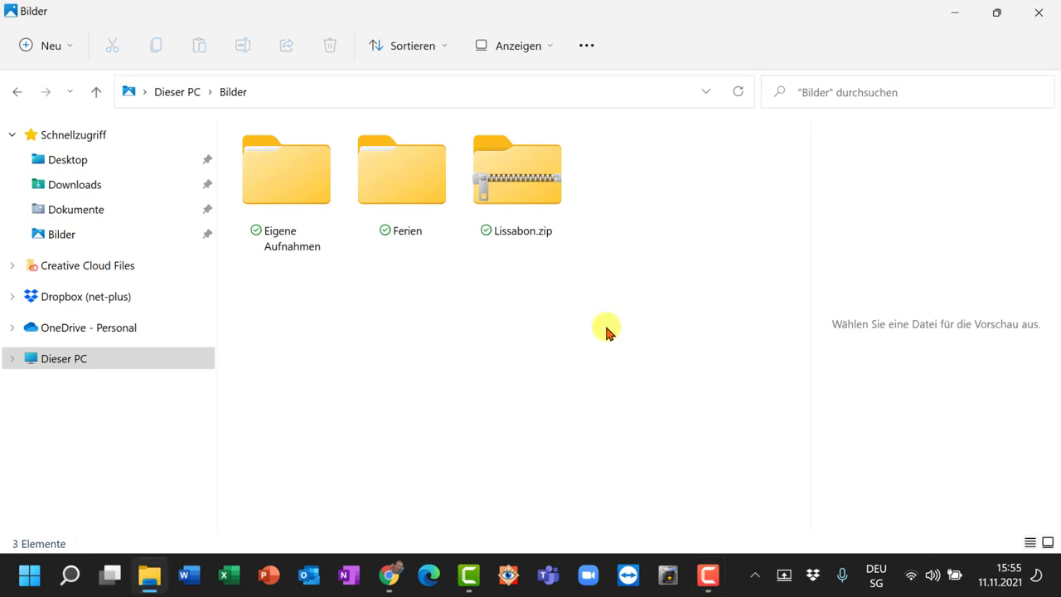
{"action": "left_click", "coordinate": [390, 575]}
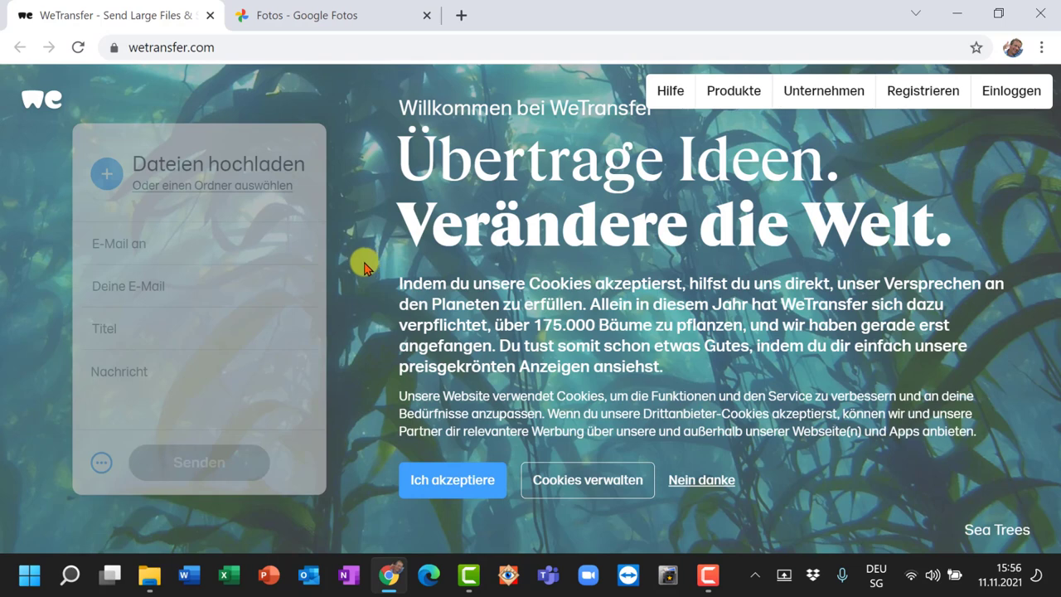
{"action": "left_click", "coordinate": [151, 577]}
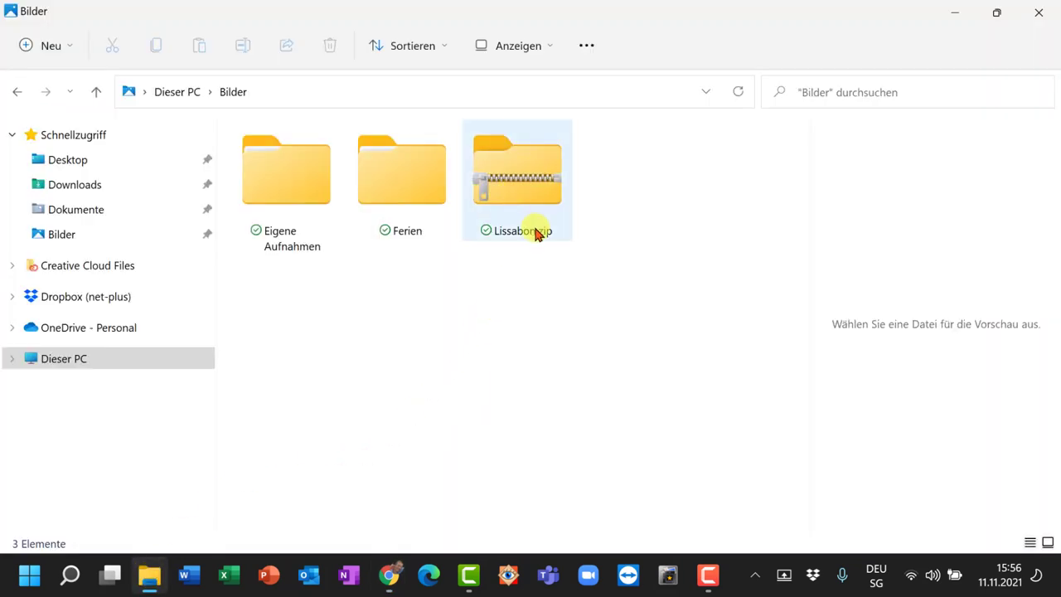
Step: Look at the images inside Lissabon.zip and return to the Bilder folder
{"action": "double_click", "coordinate": [514, 189]}
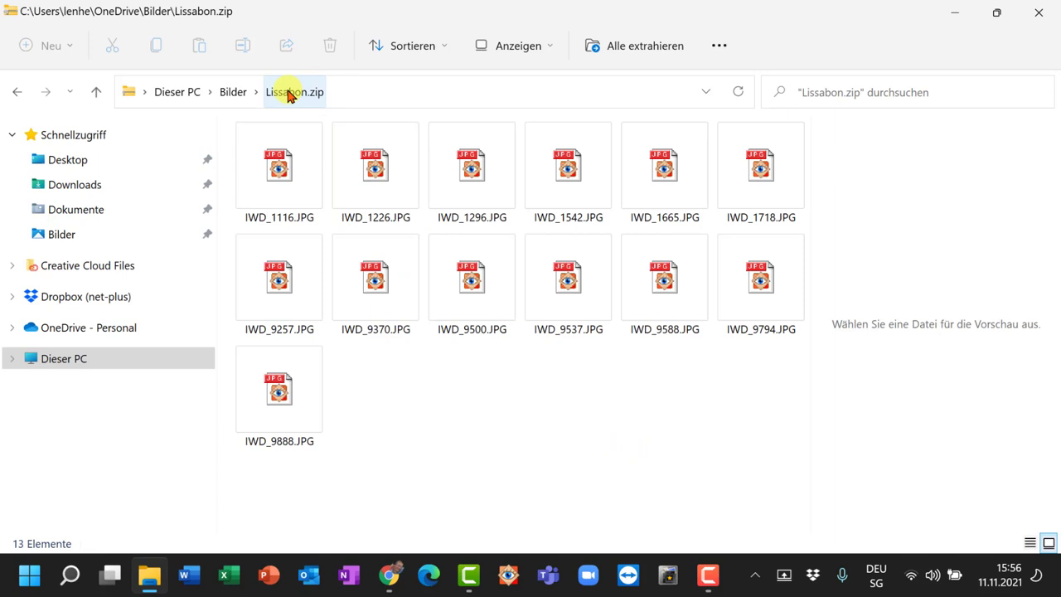
{"action": "left_click", "coordinate": [232, 93]}
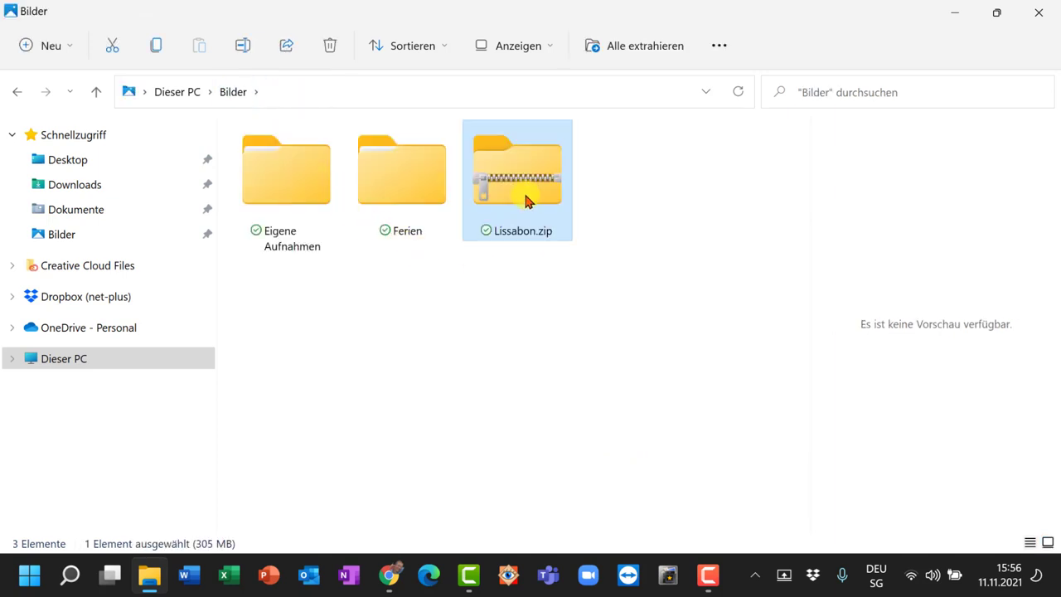
Step: Extract all files from Lissabon.zip into a Lissabon folder in Bilder, with showing the files after extraction turned off
{"action": "left_click", "coordinate": [502, 179]}
{"action": "right_click", "coordinate": [502, 179]}
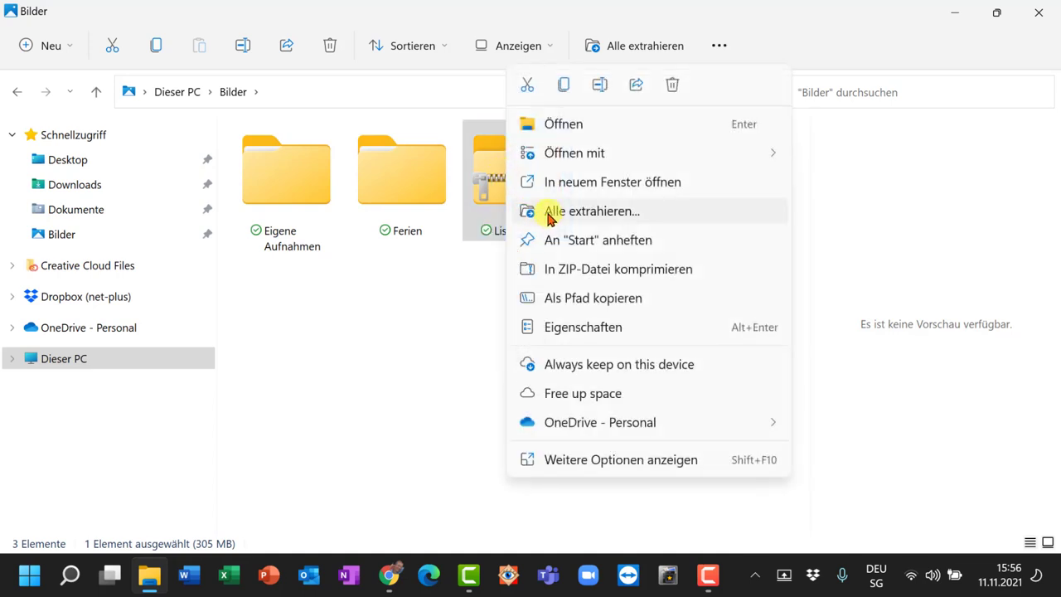
{"action": "left_click", "coordinate": [472, 300]}
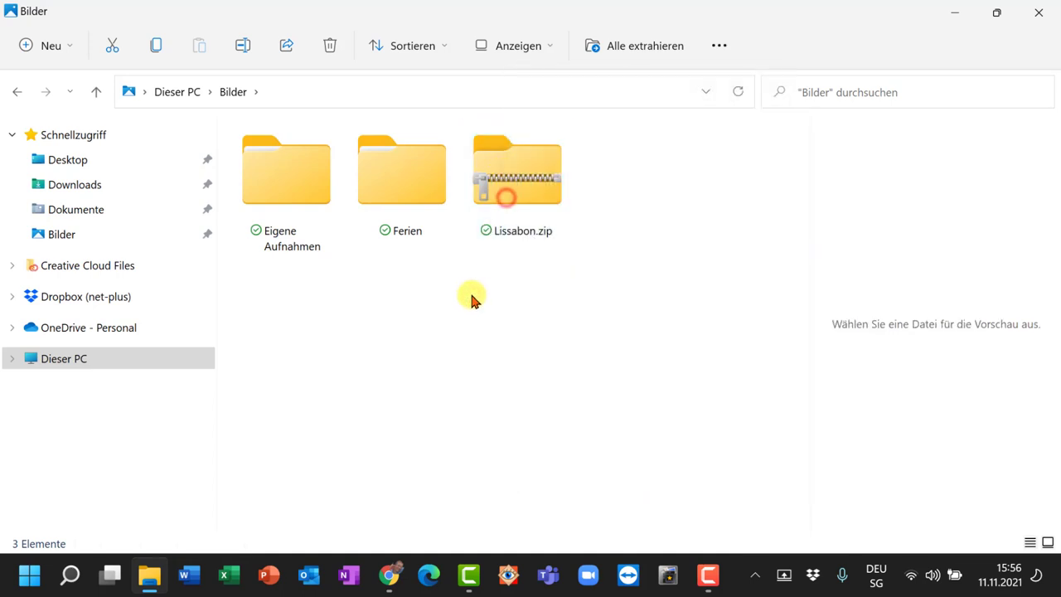
{"action": "left_click", "coordinate": [507, 203]}
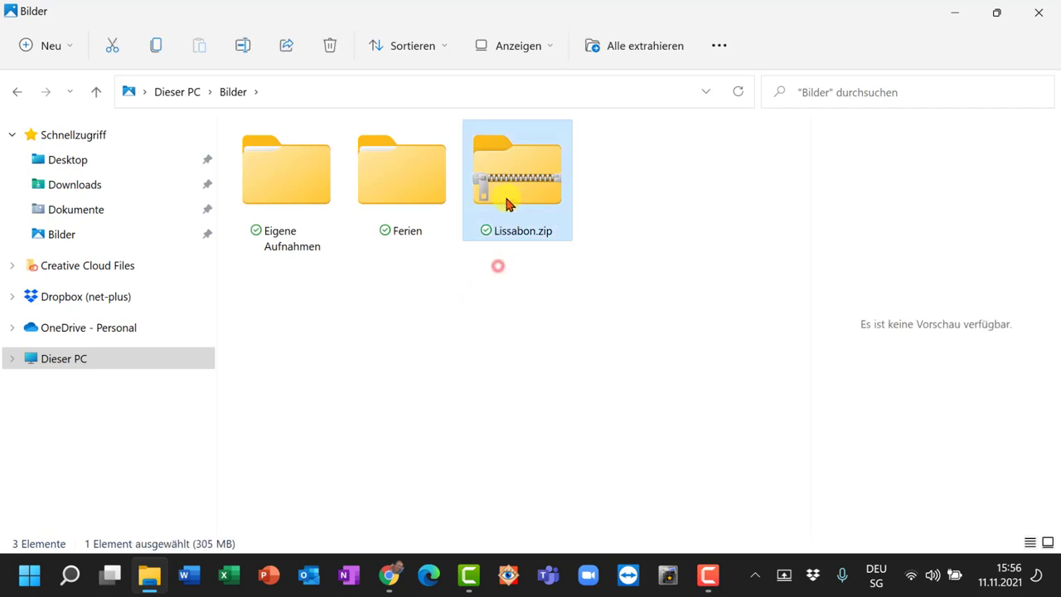
{"action": "left_click", "coordinate": [497, 267]}
{"action": "right_click", "coordinate": [509, 204]}
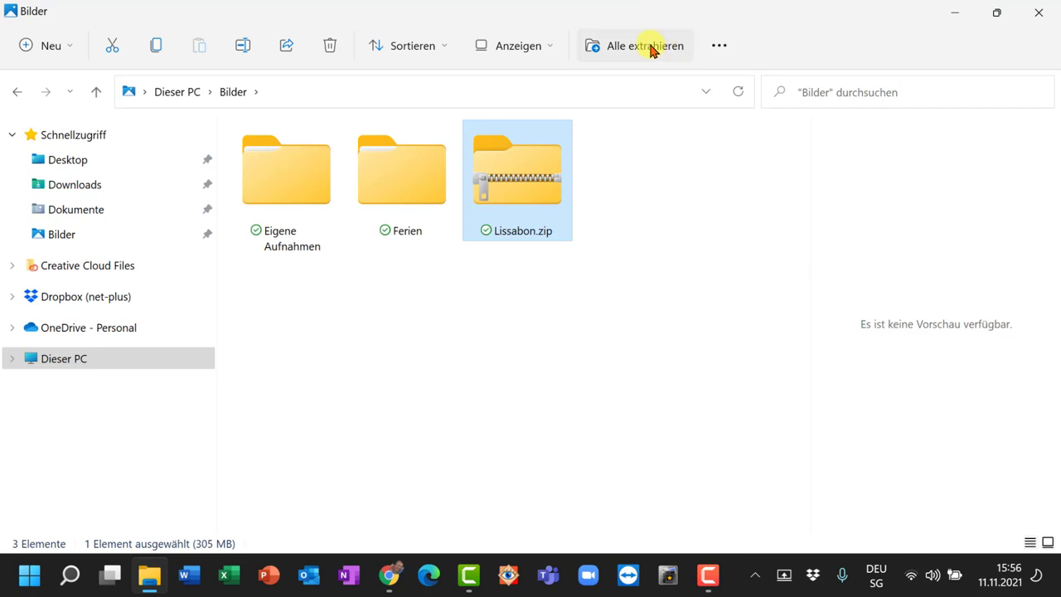
{"action": "left_click", "coordinate": [650, 47]}
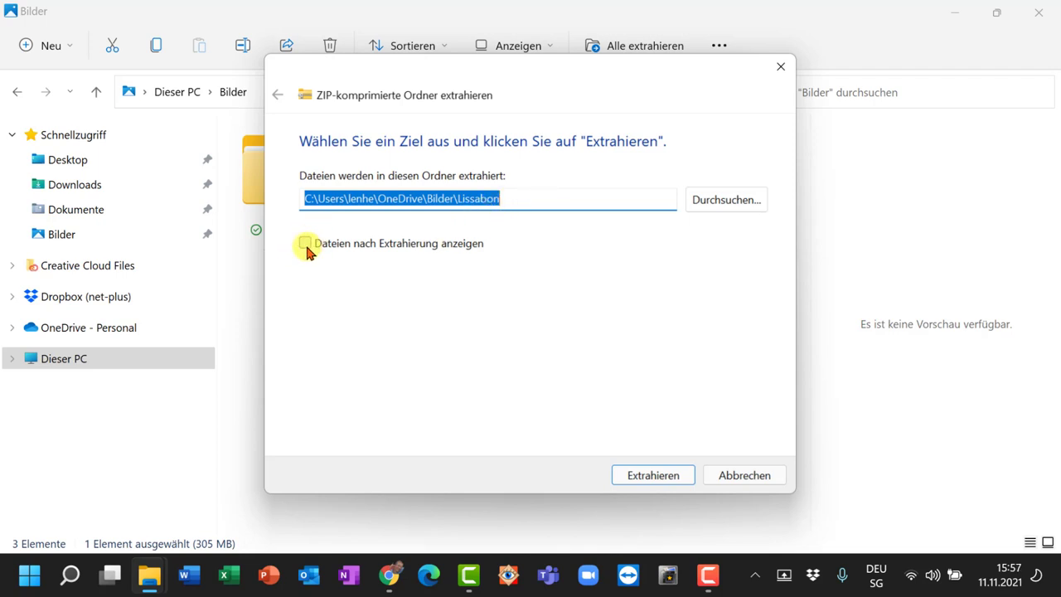
{"action": "left_click", "coordinate": [685, 476]}
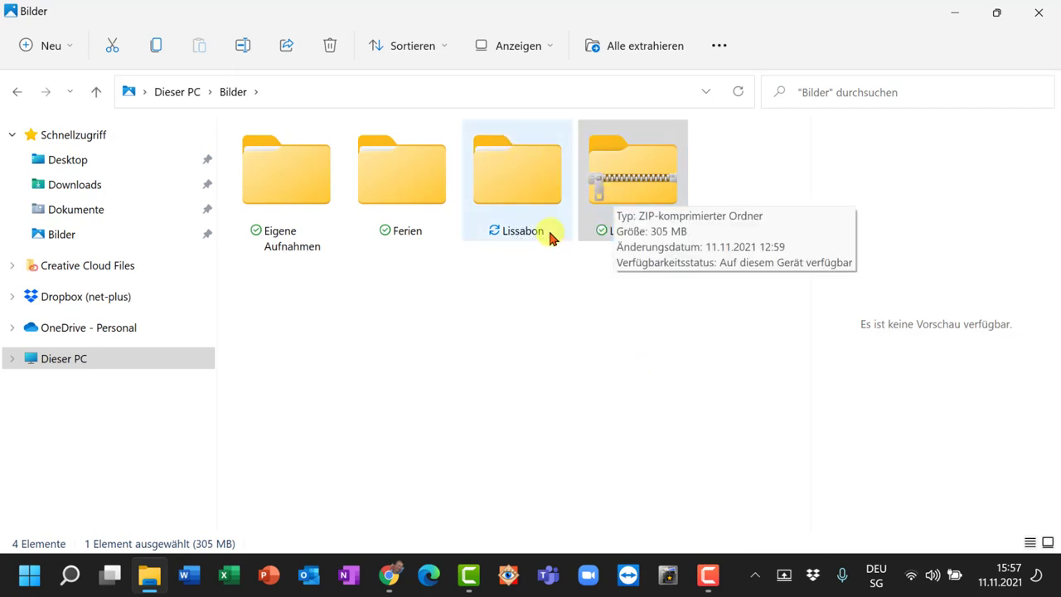
Step: Examine the photos and Office files in the extracted Lissabon folder, and return to the Bilder folder
{"action": "left_click", "coordinate": [522, 197]}
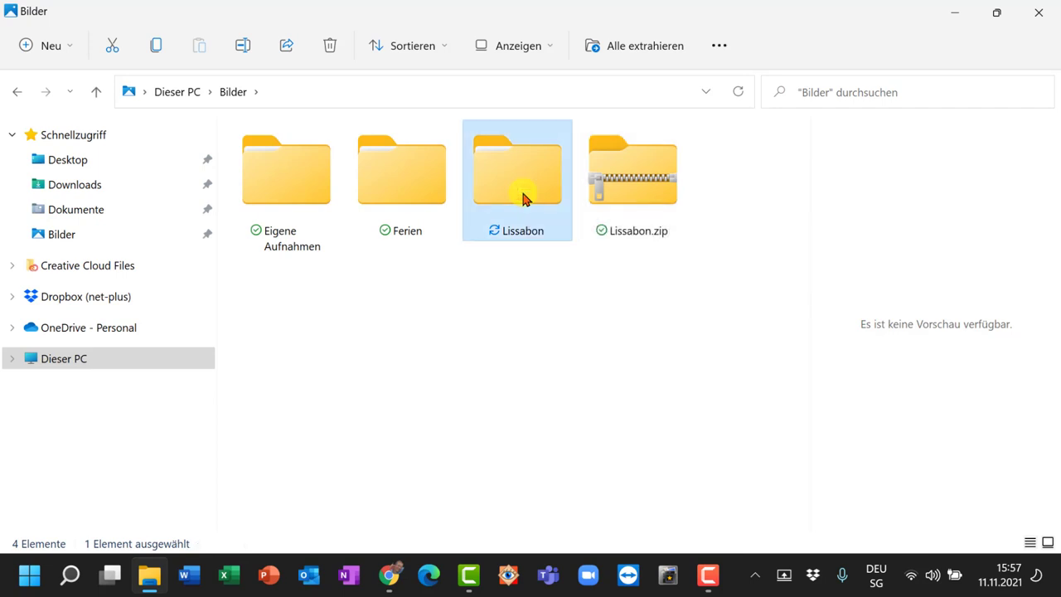
{"action": "double_click", "coordinate": [522, 197]}
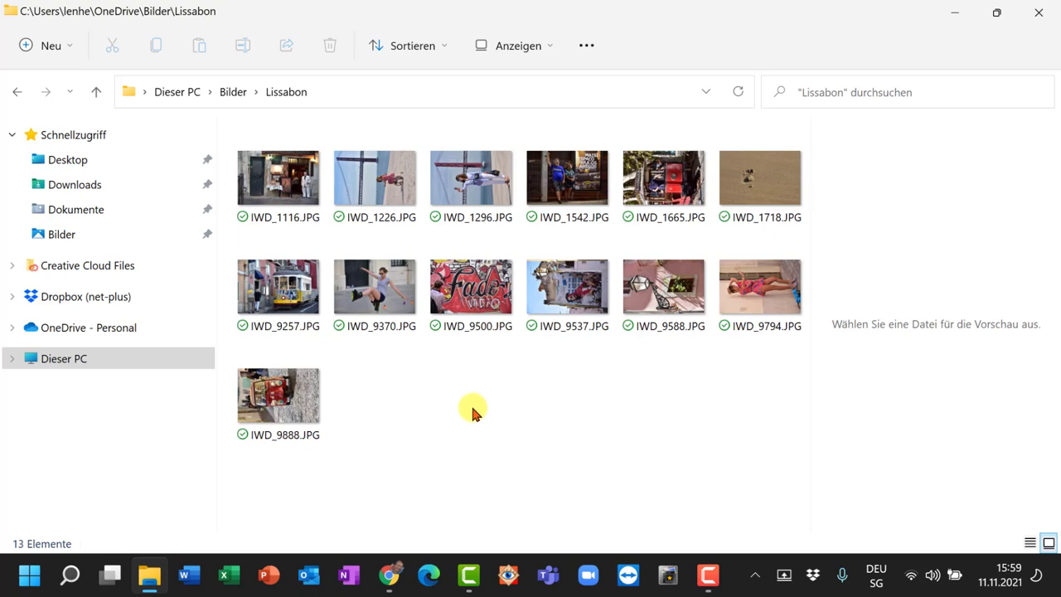
{"action": "left_click", "coordinate": [431, 400]}
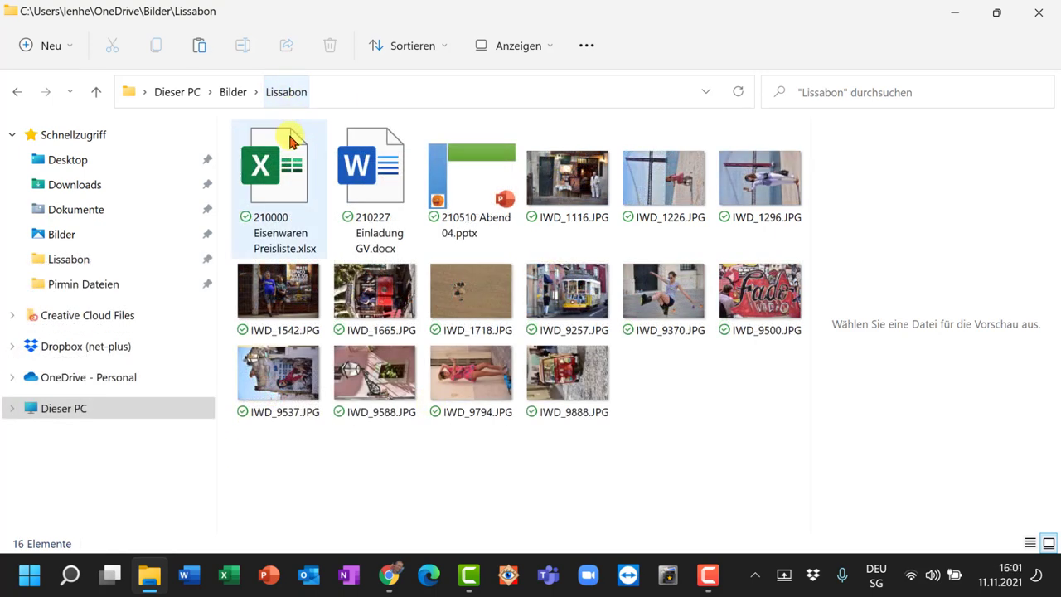
{"action": "mouse_move", "coordinate": [284, 170]}
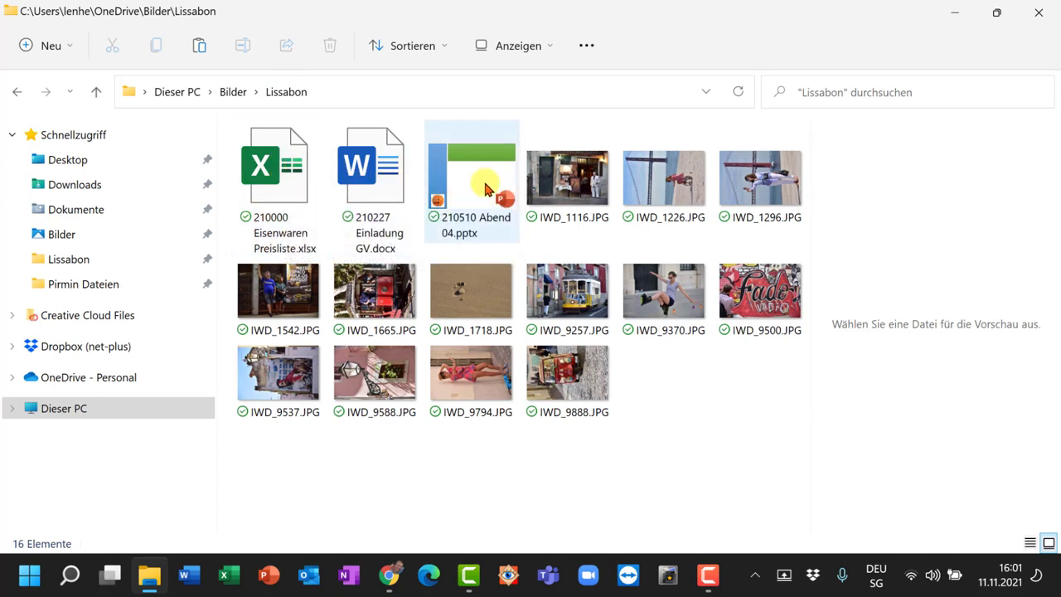
{"action": "mouse_move", "coordinate": [488, 189]}
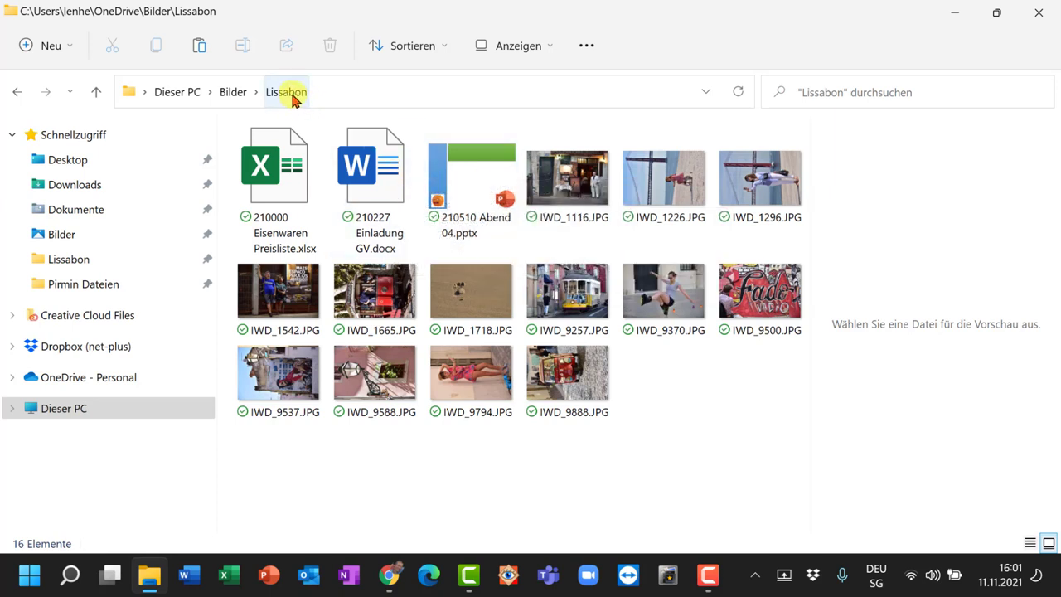
{"action": "left_click", "coordinate": [233, 92]}
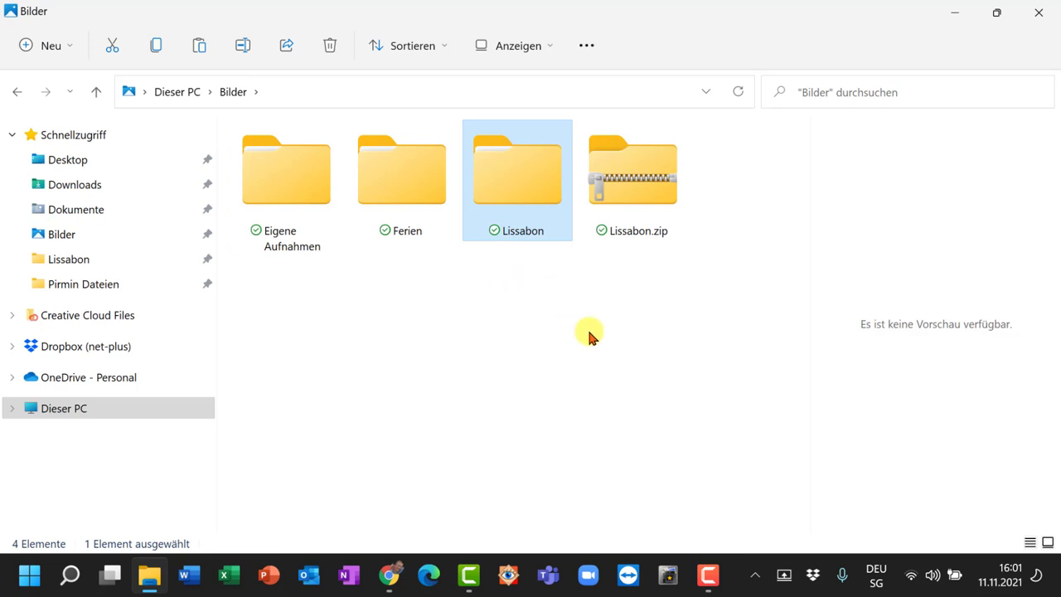
Step: Delete the Lissabon.zip archive from the Bilder folder
{"action": "left_click", "coordinate": [628, 187]}
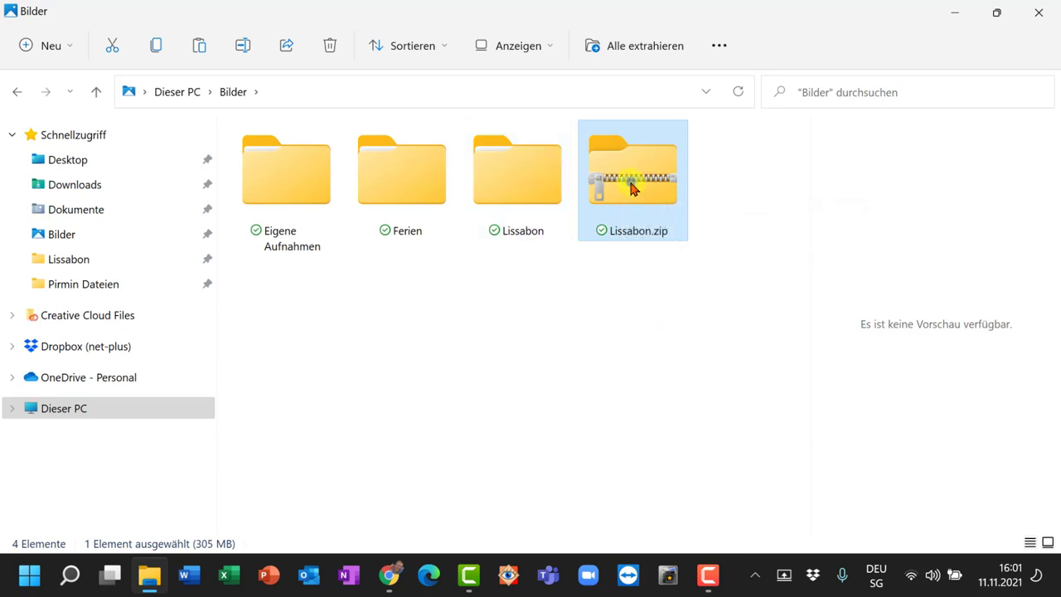
{"action": "right_click", "coordinate": [631, 189]}
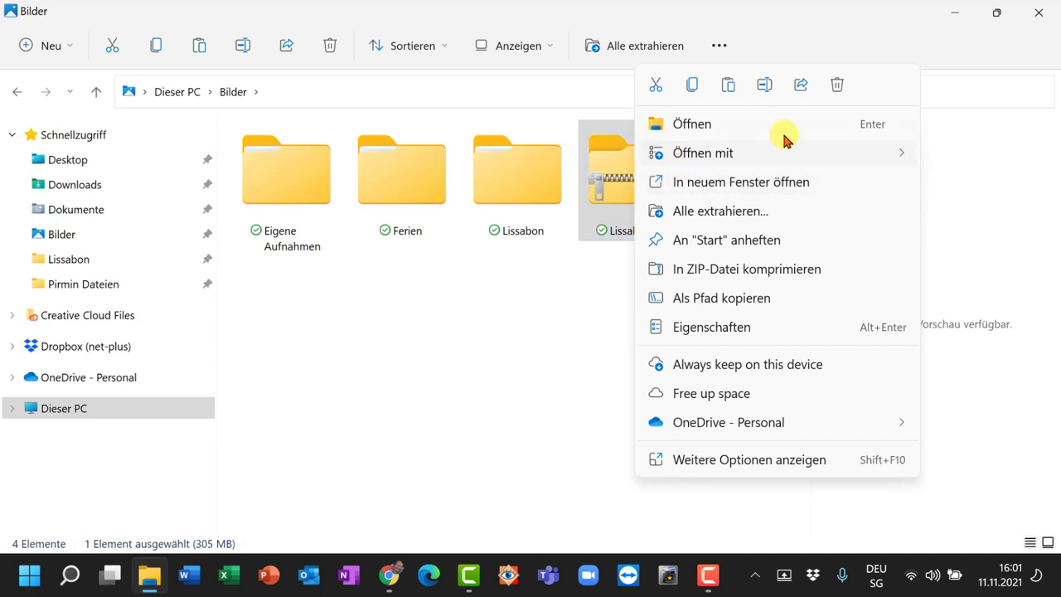
{"action": "left_click", "coordinate": [836, 85]}
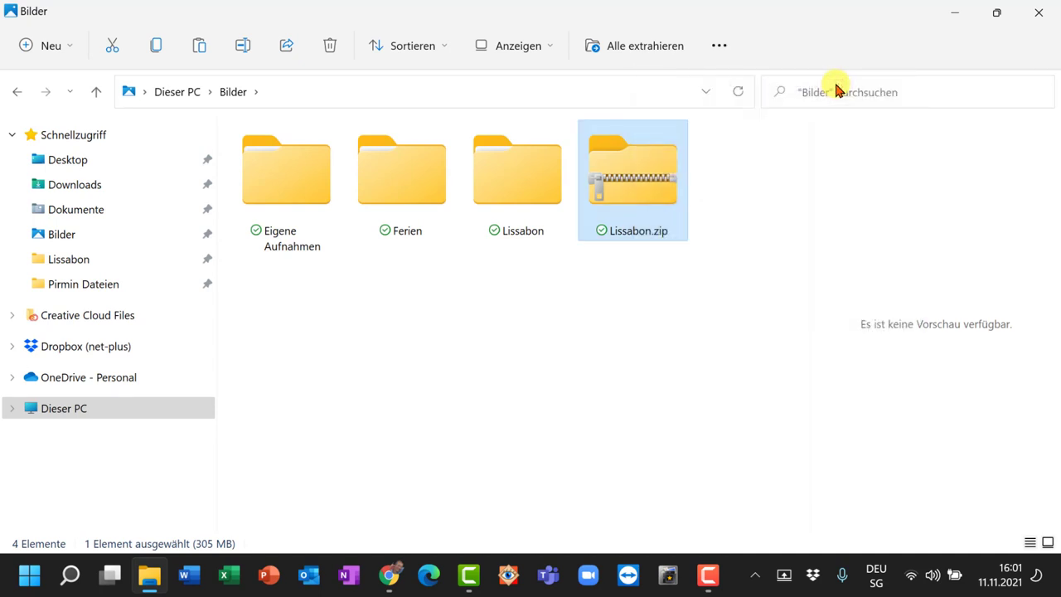
Step: Compress the Lissabon folder into a ZIP file named Lissabon.zip in the Bilder folder
{"action": "left_click", "coordinate": [526, 175]}
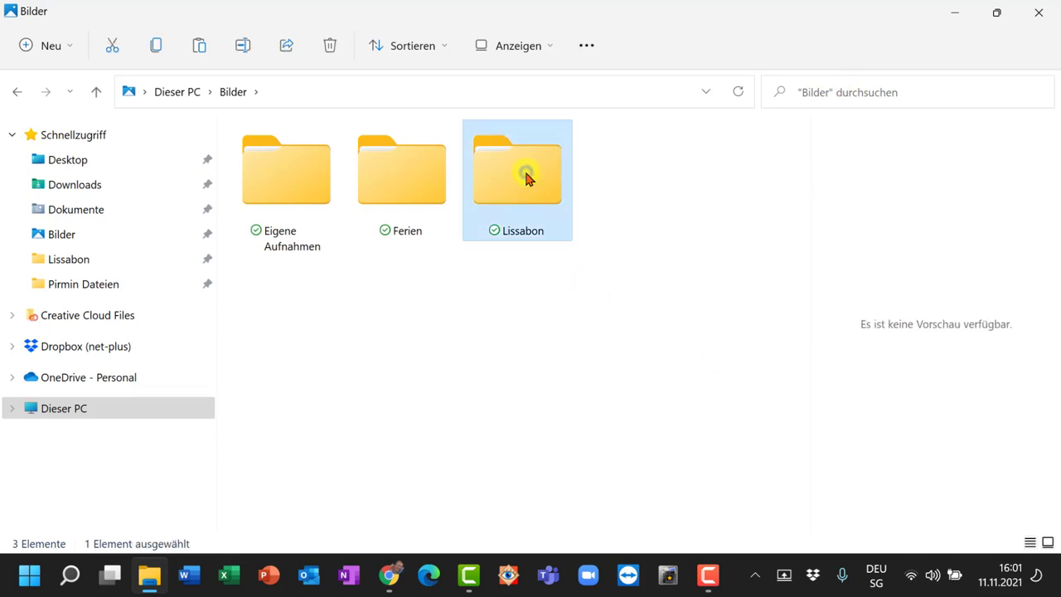
{"action": "right_click", "coordinate": [526, 178]}
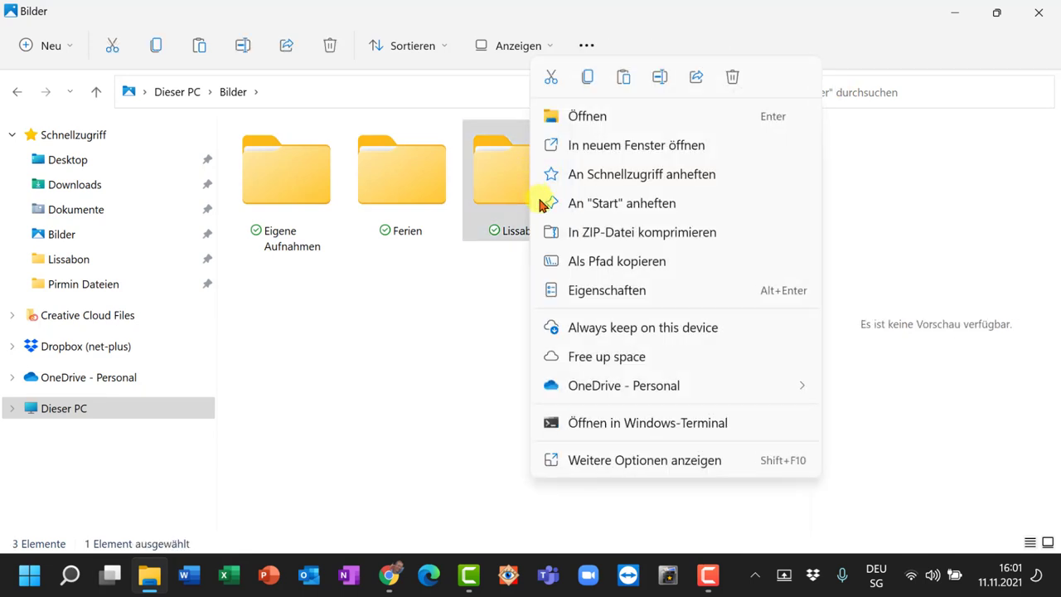
{"action": "left_click", "coordinate": [582, 236]}
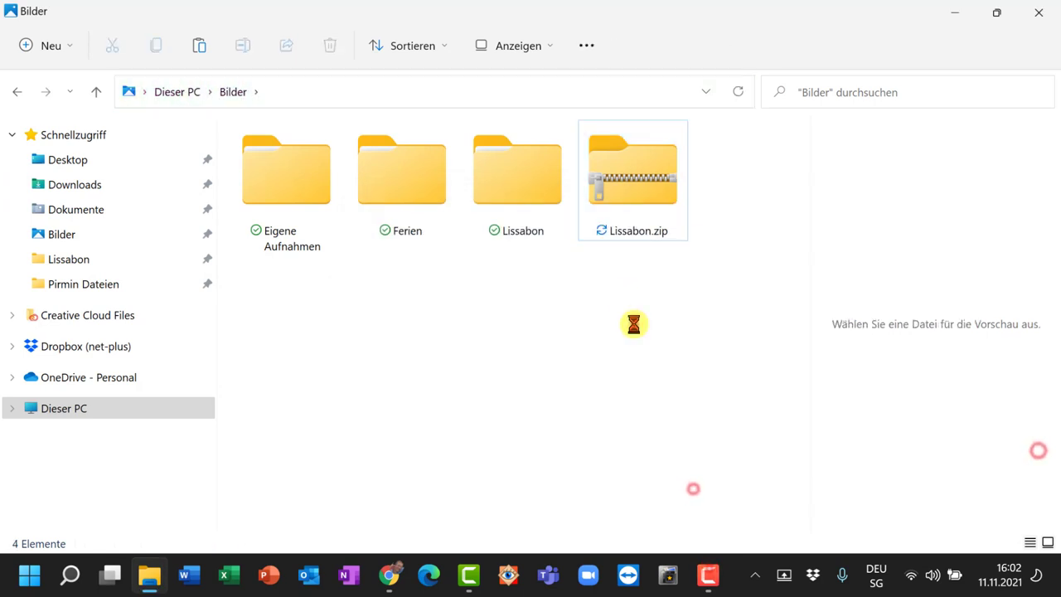
{"action": "left_click", "coordinate": [631, 233]}
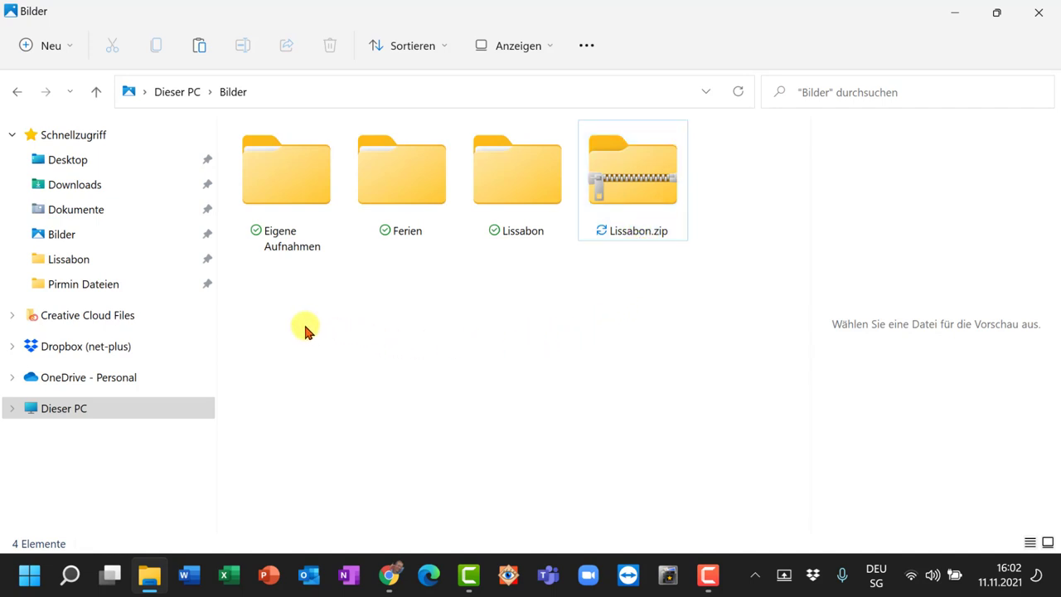
Step: Copy the file 210308 Pressemappe.doc from the personal files folder inside Dokumente
{"action": "left_click", "coordinate": [90, 214]}
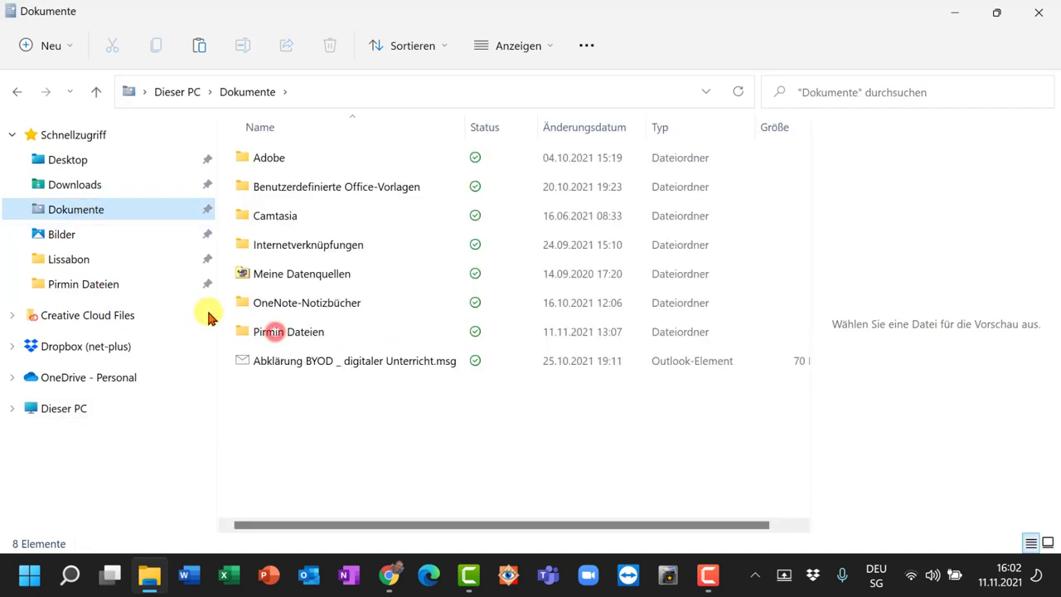
{"action": "left_click", "coordinate": [274, 332]}
{"action": "double_click", "coordinate": [274, 333]}
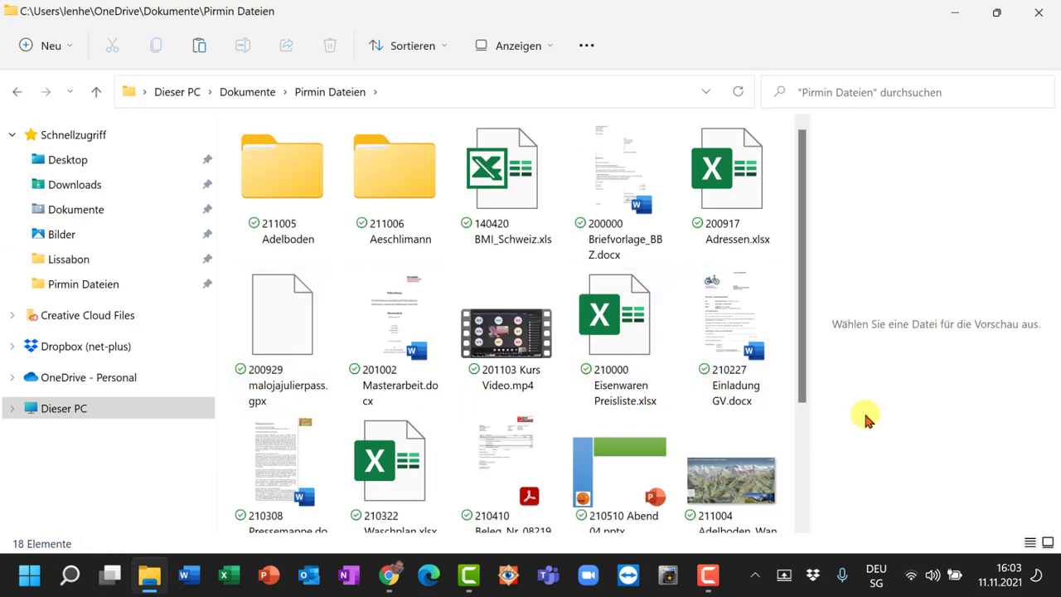
{"action": "left_click", "coordinate": [284, 452]}
{"action": "right_click", "coordinate": [284, 451]}
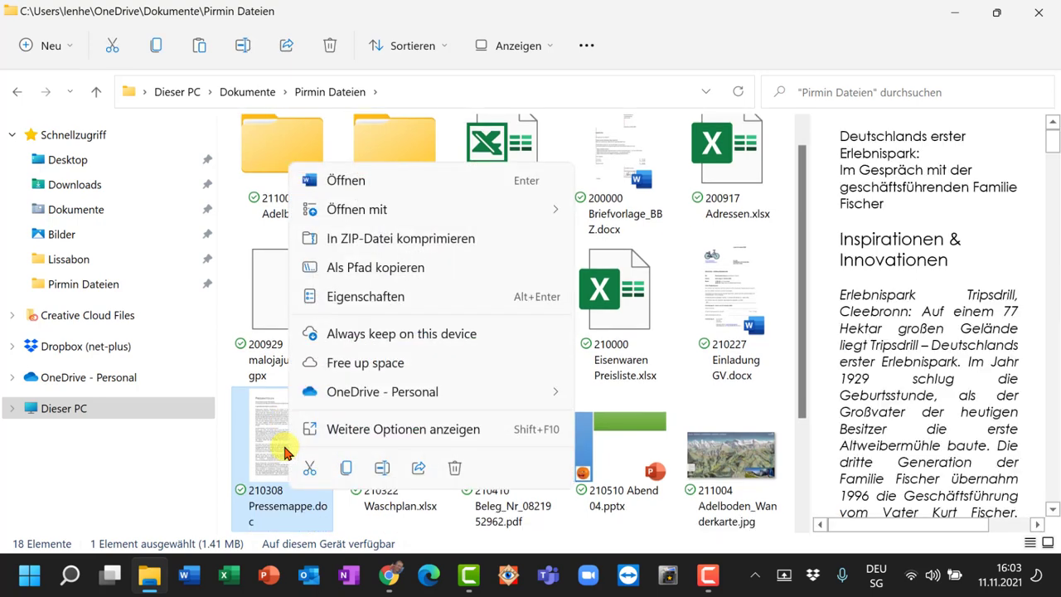
{"action": "left_click", "coordinate": [345, 469]}
Step: Paste the copied 210308 Pressemappe.doc into the Lissabon folder inside Lissabon.zip in Bilder
{"action": "left_click", "coordinate": [92, 244]}
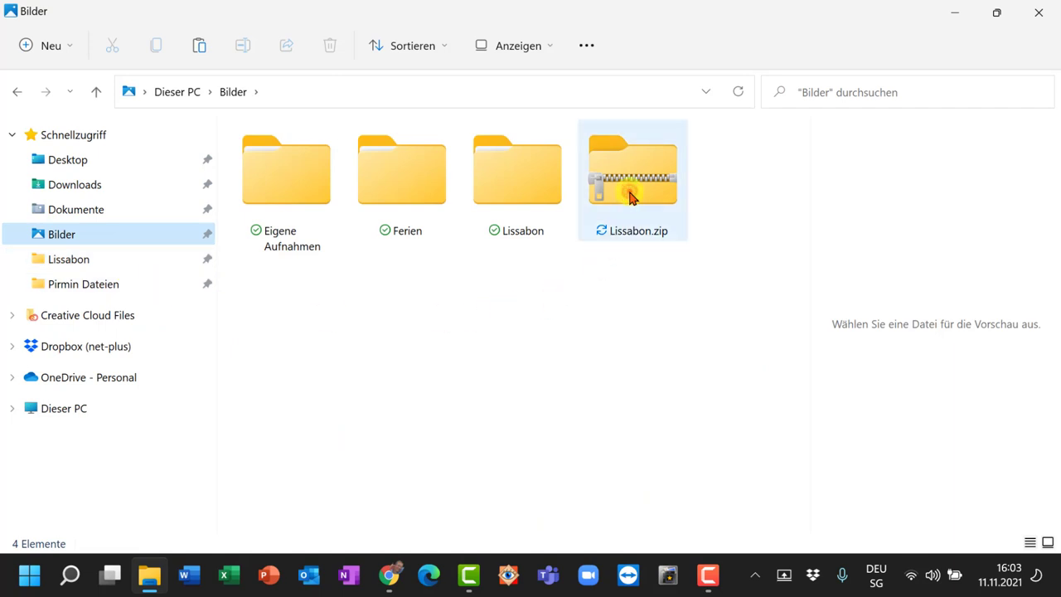
{"action": "double_click", "coordinate": [630, 196]}
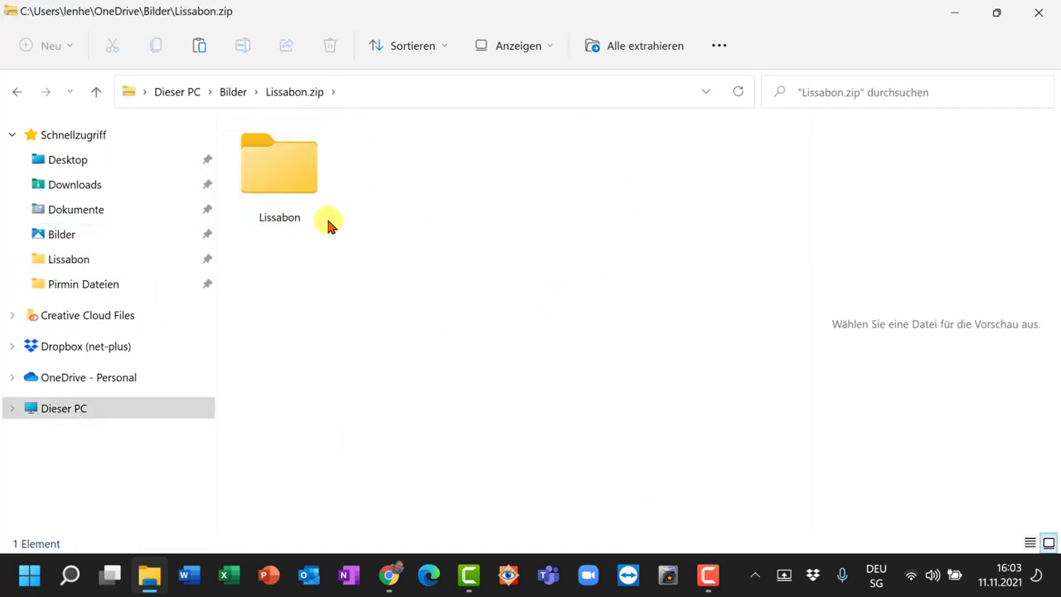
{"action": "double_click", "coordinate": [280, 178]}
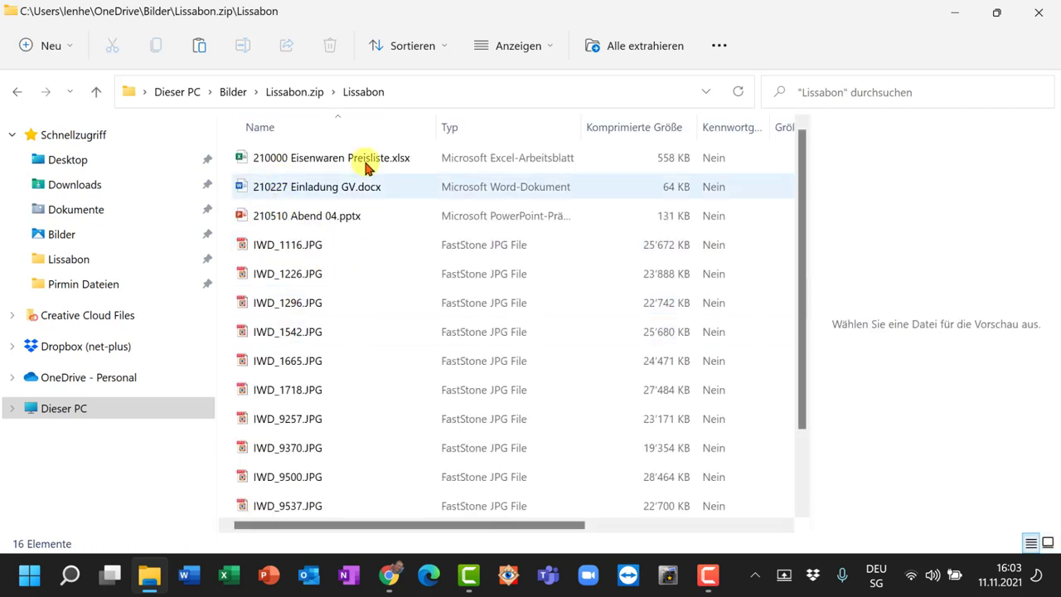
{"action": "right_click", "coordinate": [359, 336]}
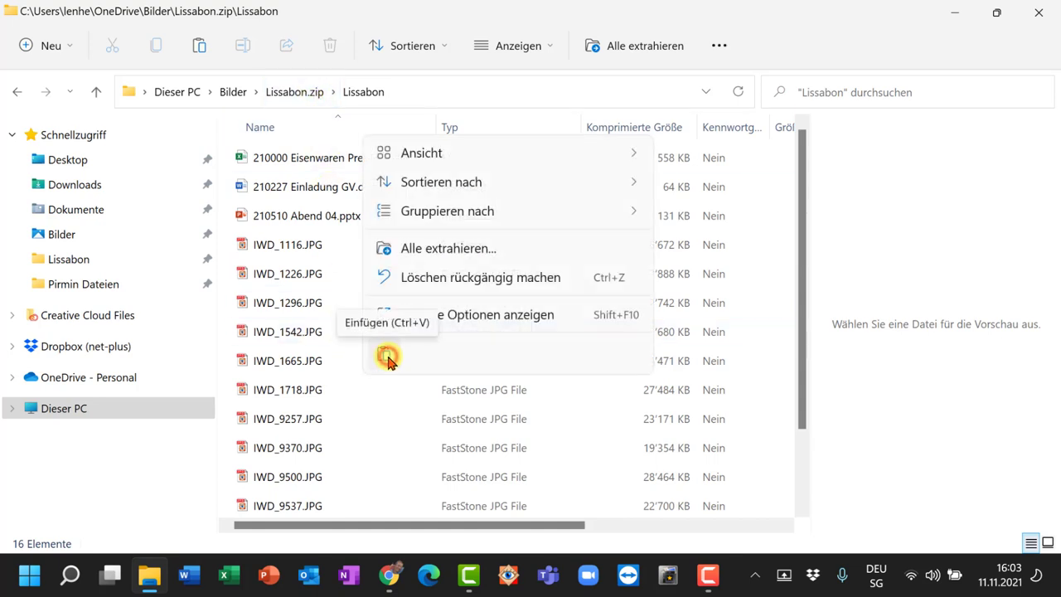
{"action": "left_click", "coordinate": [385, 355]}
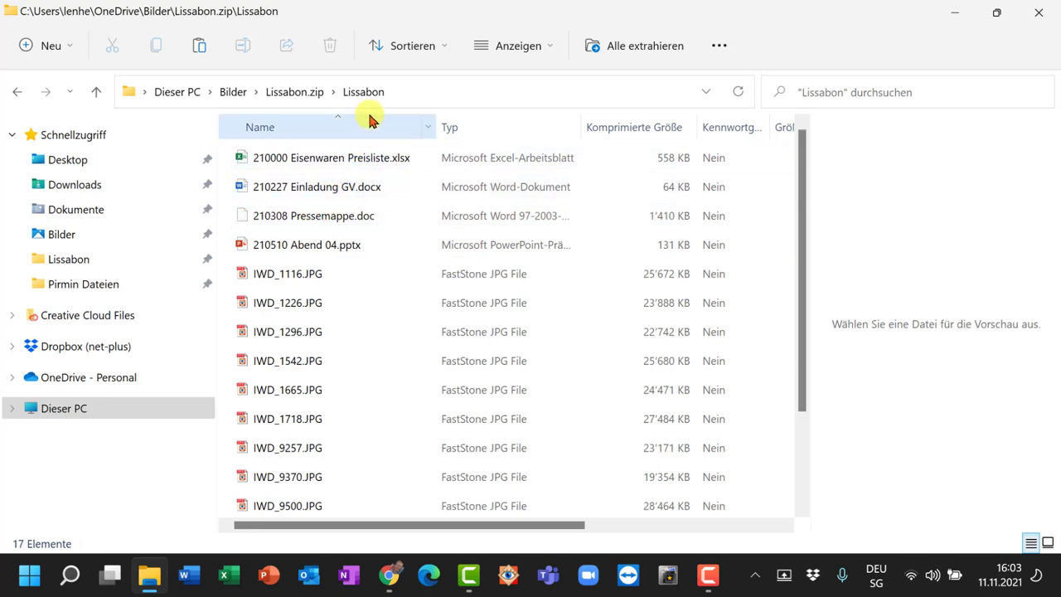
Step: Return to the Bilder folder, and switch to the Google Fotos page in Chrome
{"action": "left_click", "coordinate": [300, 94]}
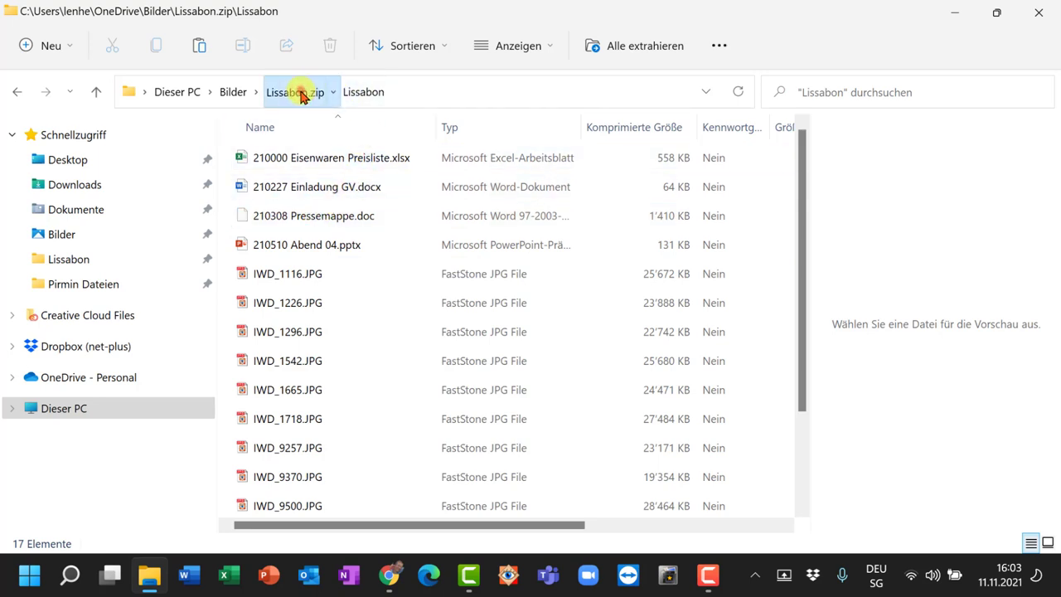
{"action": "left_click", "coordinate": [233, 92]}
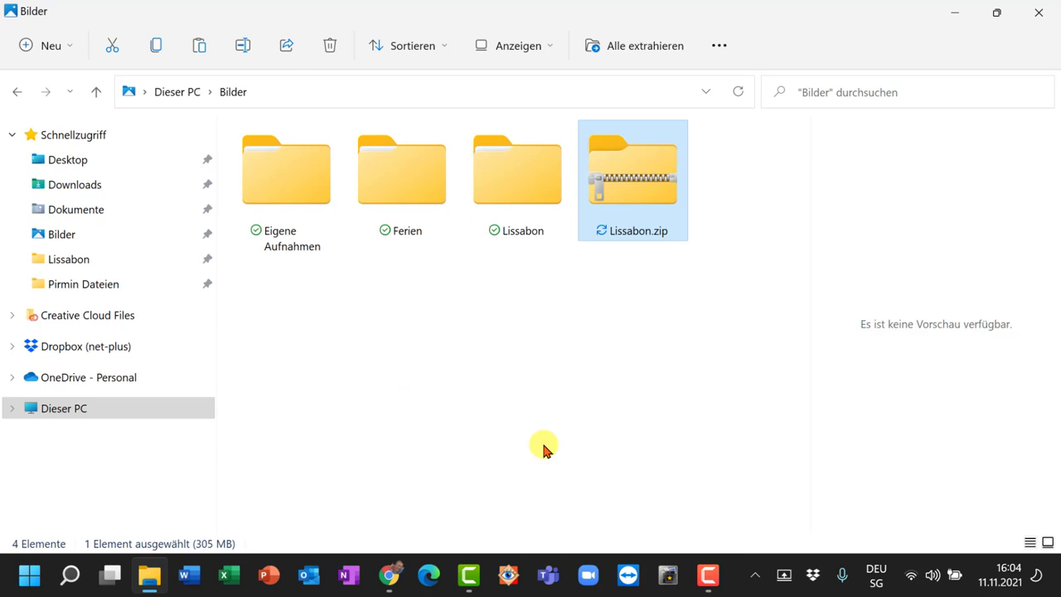
{"action": "left_click", "coordinate": [389, 576]}
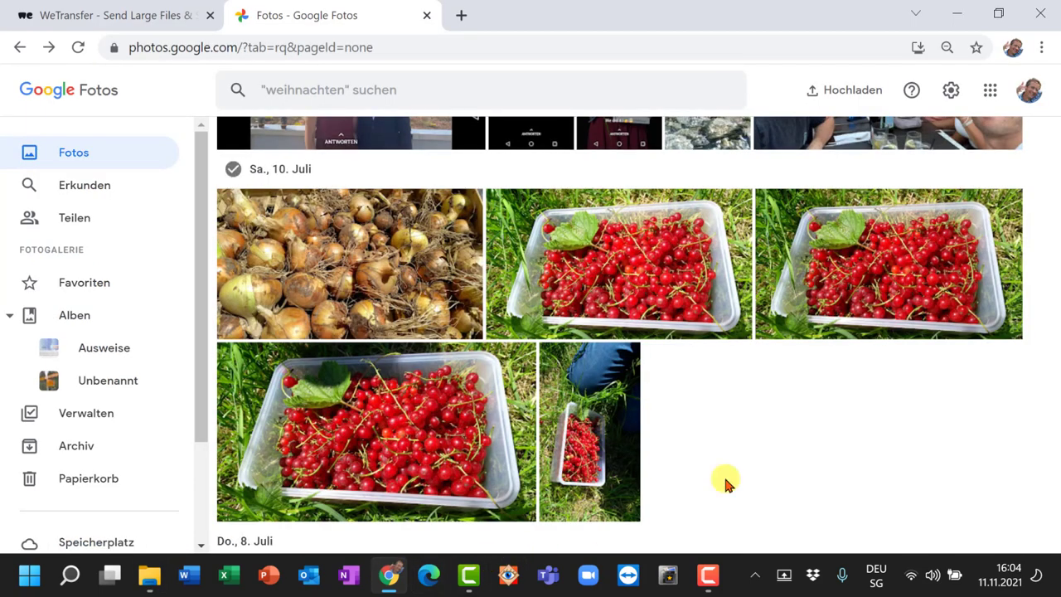
Step: Download the five photos from Sa., 10. Juli in Google Fotos as Photos.zip into the Bilder folder
{"action": "left_click", "coordinate": [233, 204]}
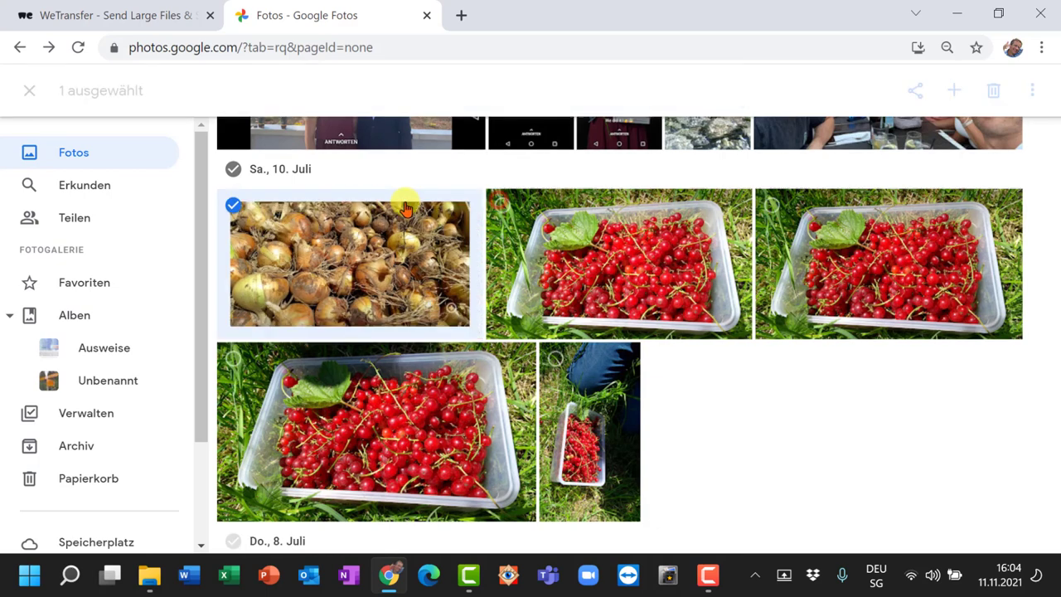
{"action": "left_click", "coordinate": [498, 205]}
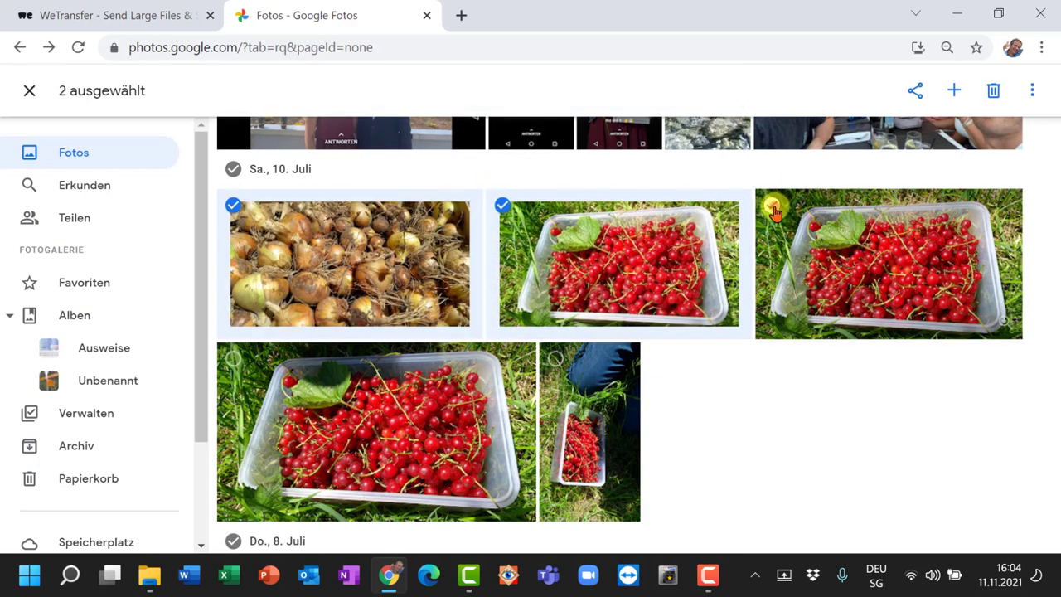
{"action": "left_click", "coordinate": [771, 206]}
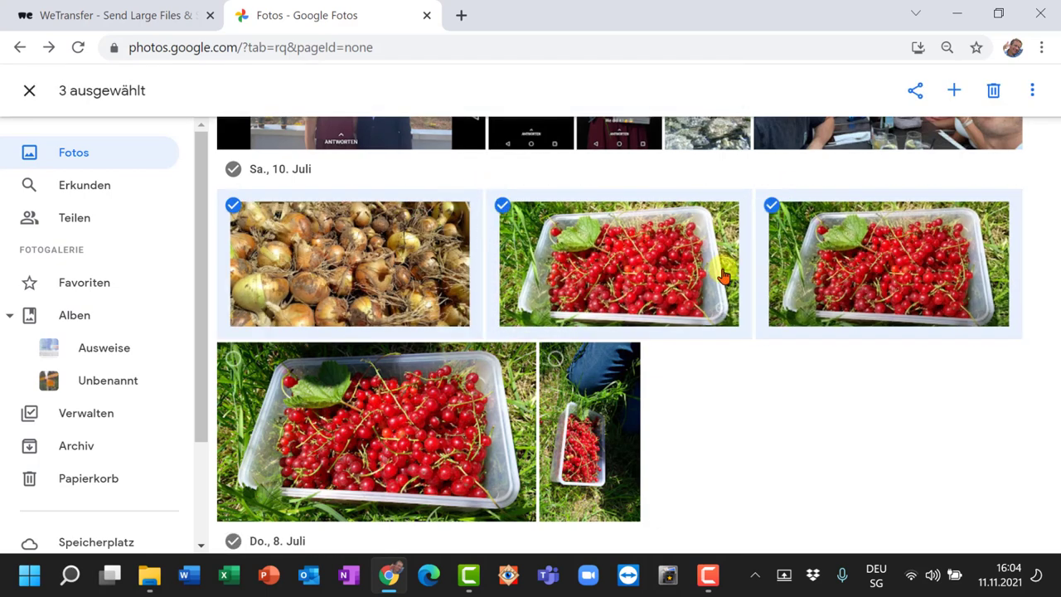
{"action": "left_click", "coordinate": [235, 360]}
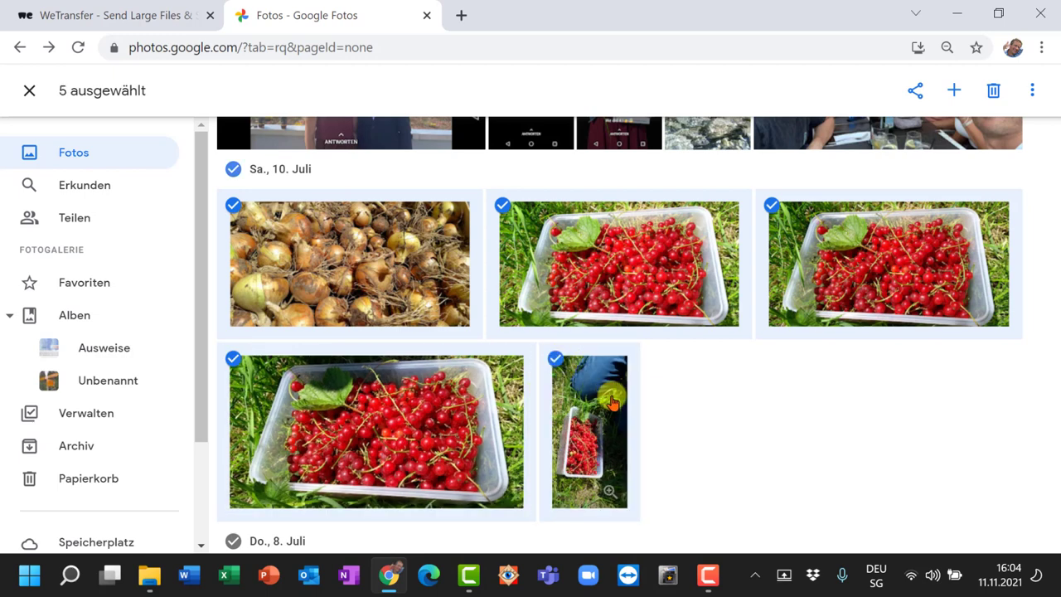
{"action": "left_click", "coordinate": [1038, 95]}
{"action": "left_click", "coordinate": [875, 98]}
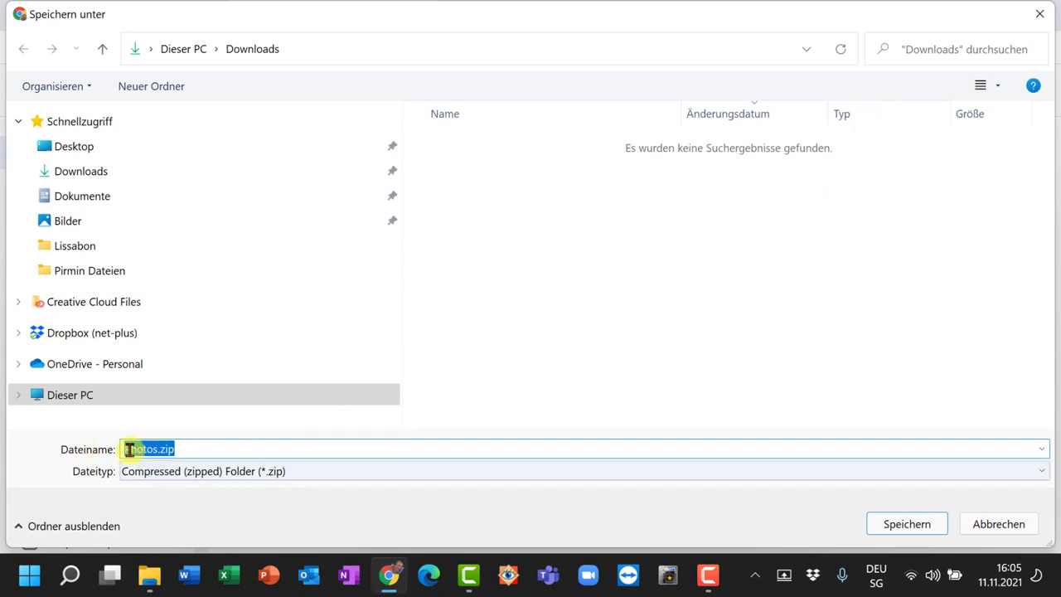
{"action": "left_click", "coordinate": [88, 224]}
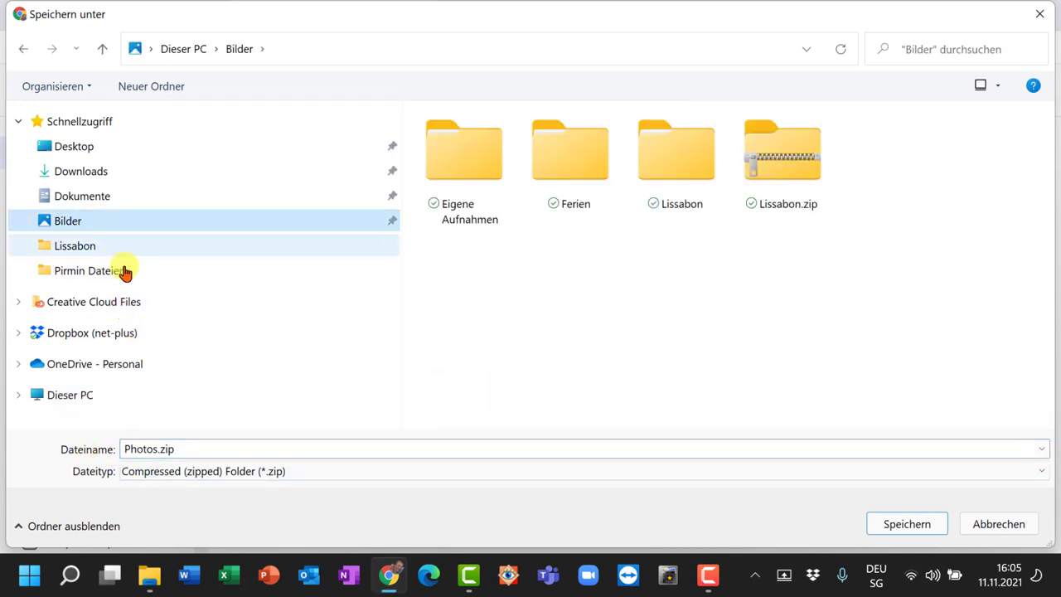
{"action": "left_click", "coordinate": [920, 526]}
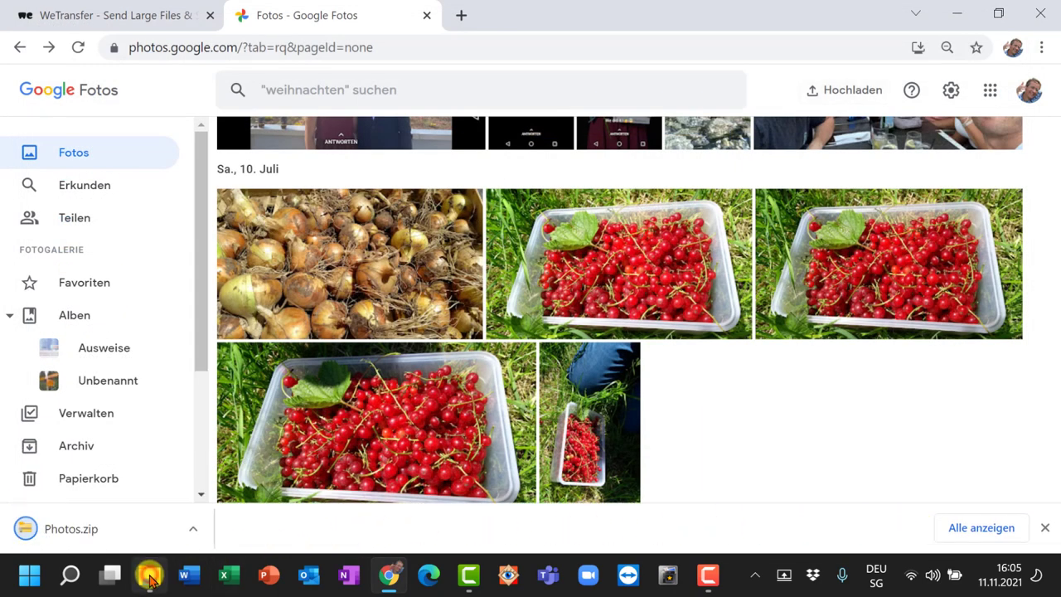
Step: Switch to File Explorer and extract Photos.zip into a Photos folder inside Bilder
{"action": "left_click", "coordinate": [149, 577]}
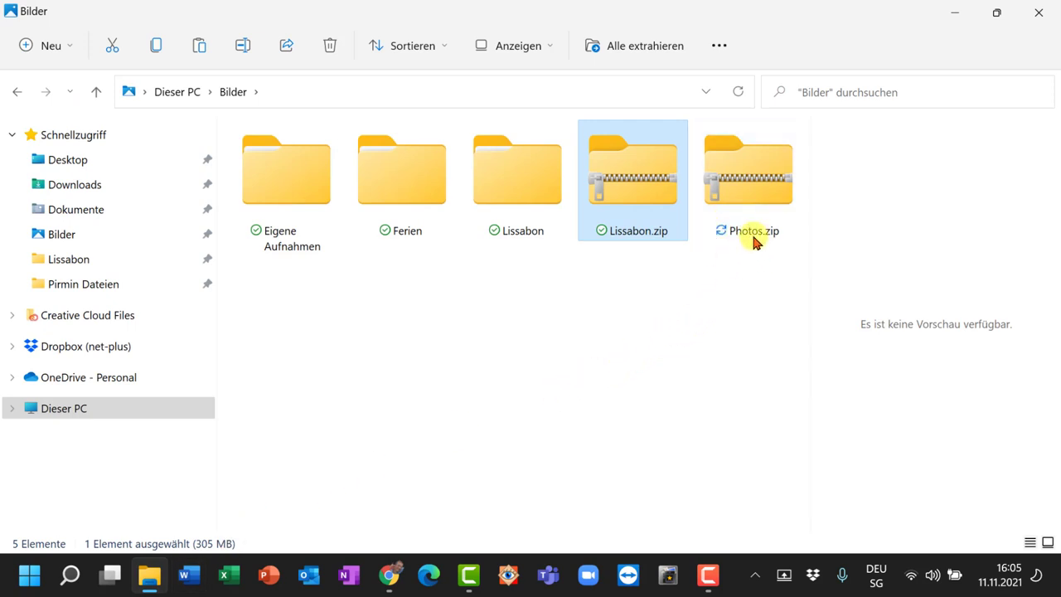
{"action": "mouse_move", "coordinate": [733, 235]}
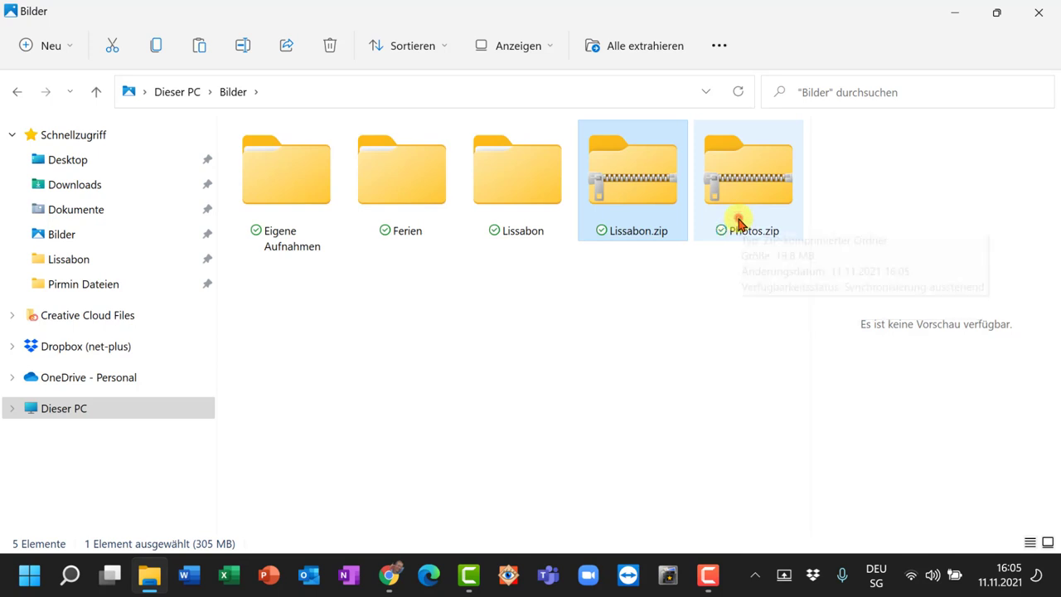
{"action": "left_click", "coordinate": [738, 222]}
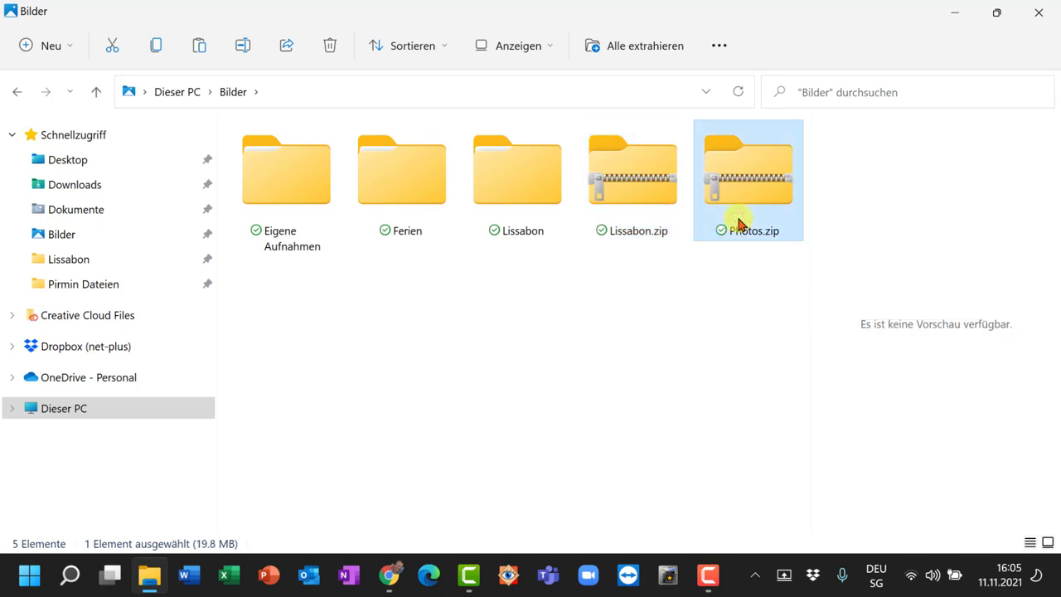
{"action": "left_click", "coordinate": [659, 48]}
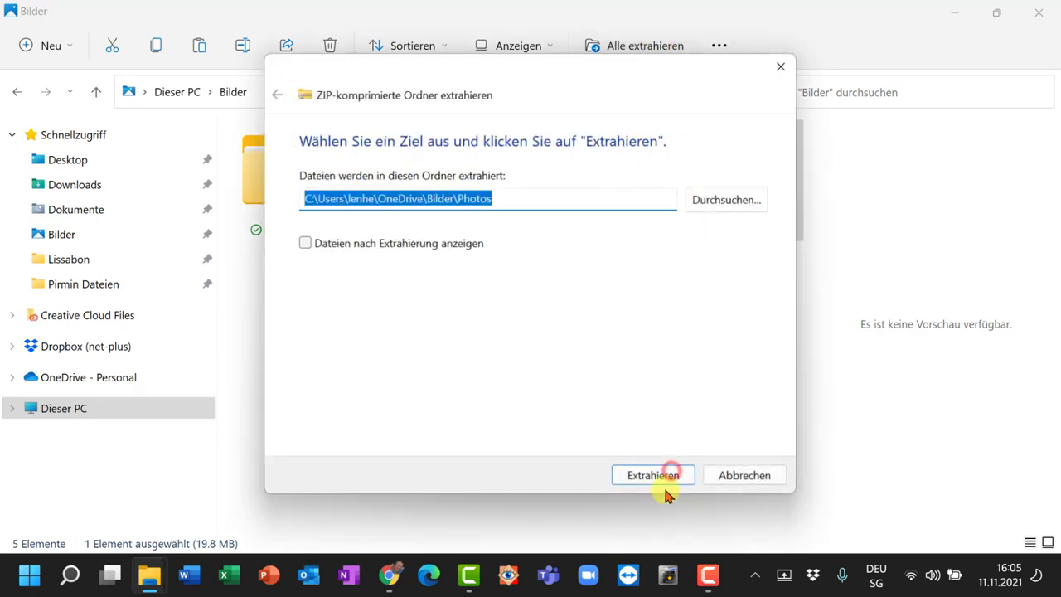
{"action": "left_click", "coordinate": [671, 475]}
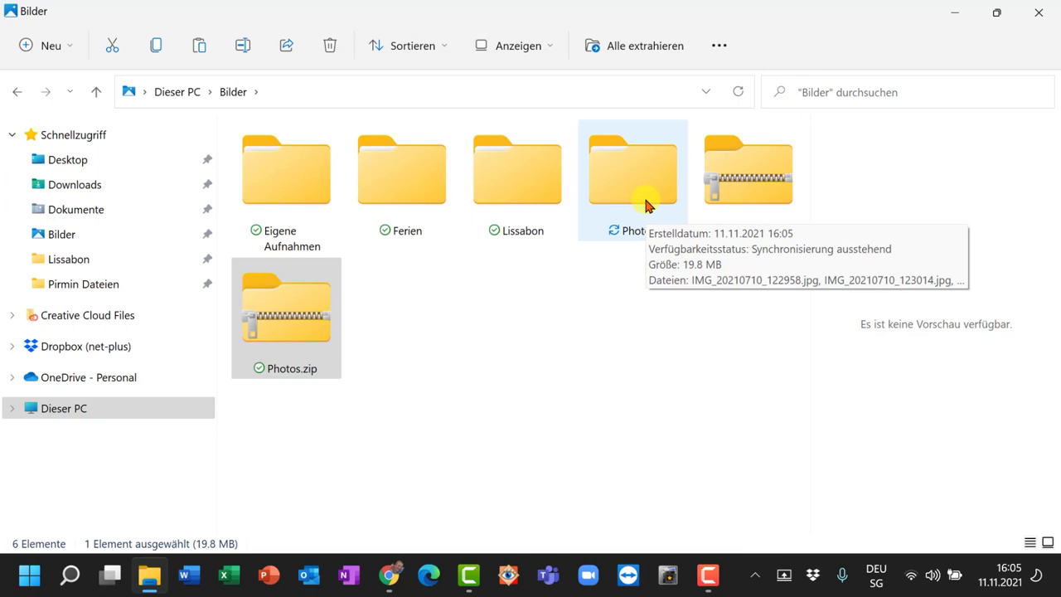
Step: Delete Photos.zip from Bilder, and preview IMG_20210710_123018.jpg in the extracted Photos folder
{"action": "left_click", "coordinate": [278, 318]}
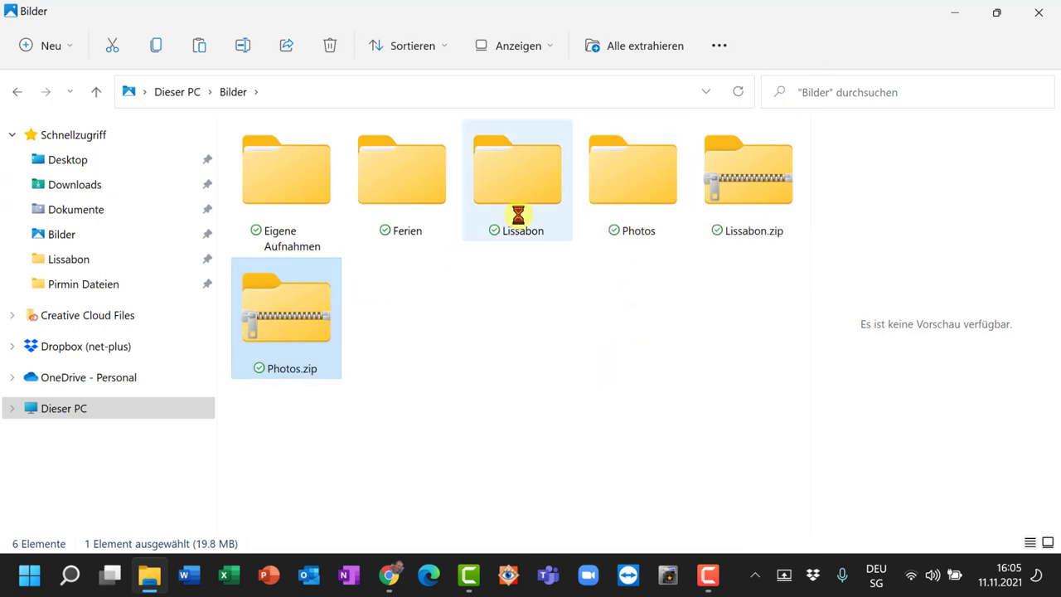
{"action": "key", "text": "Delete"}
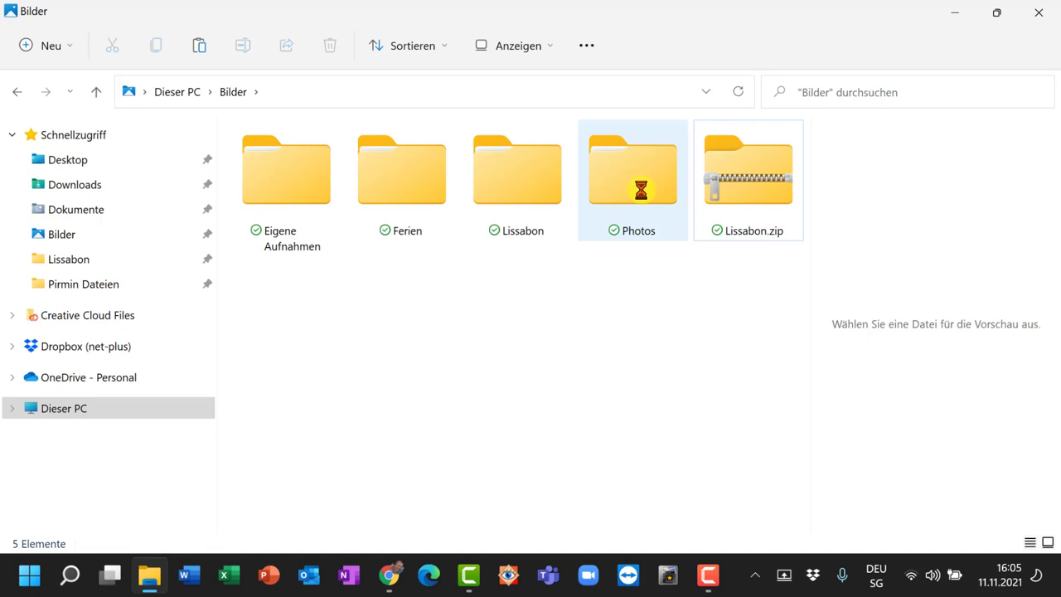
{"action": "double_click", "coordinate": [641, 190]}
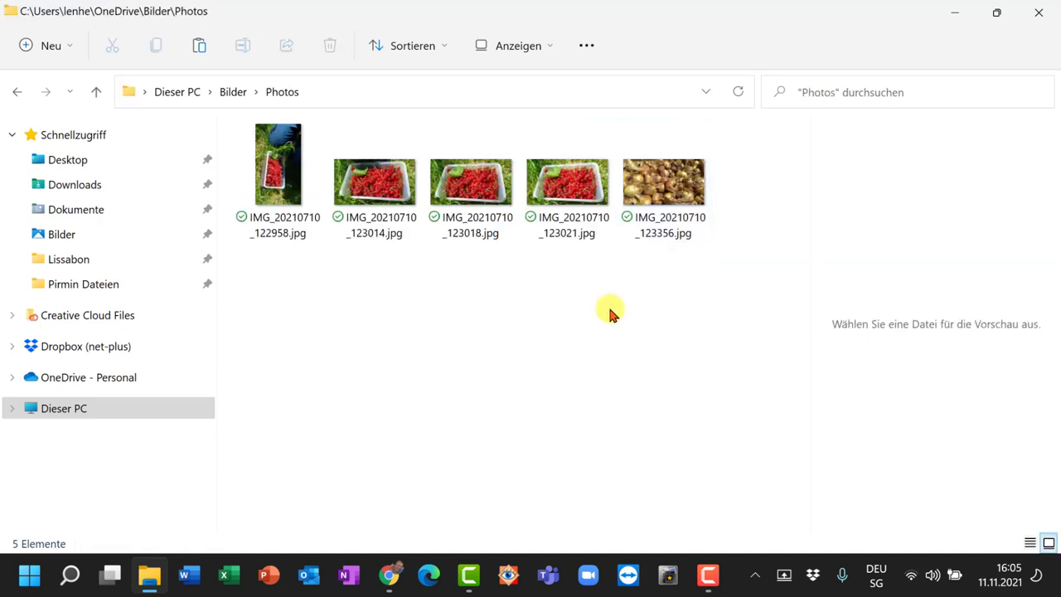
{"action": "left_click", "coordinate": [500, 207]}
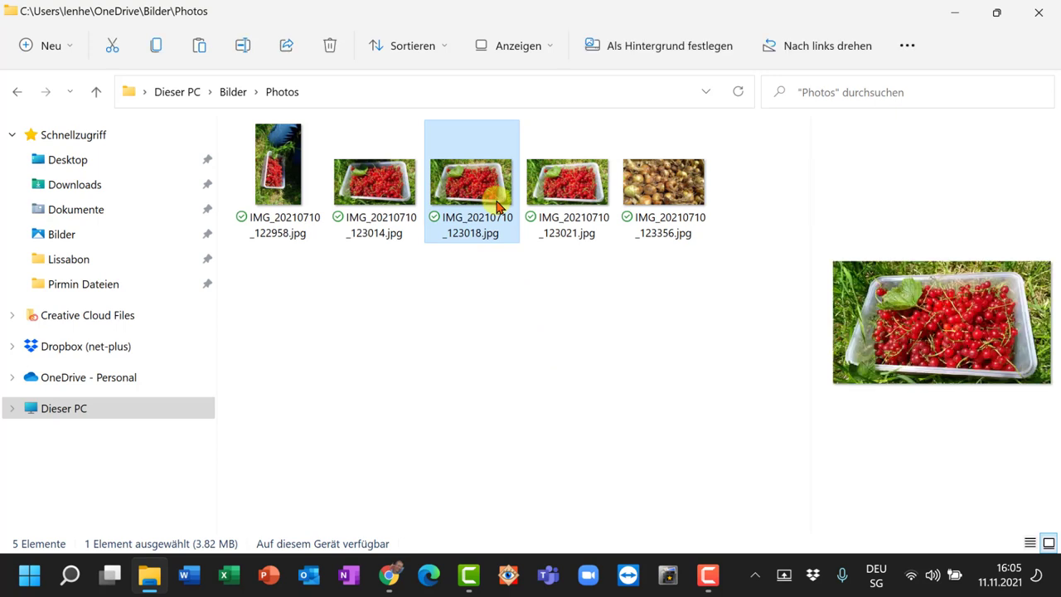